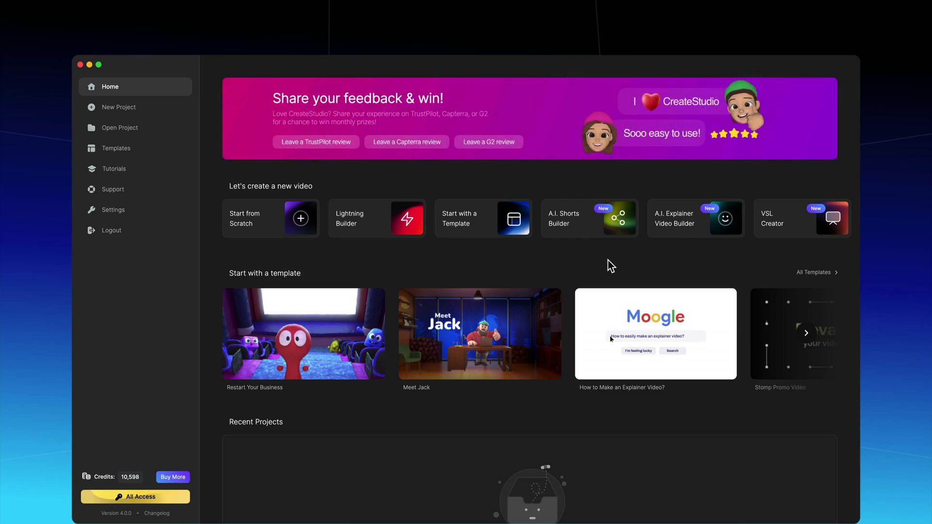
- Start a new English explainer video in 16:9 landscape and reach the script step
left_click(715, 226)
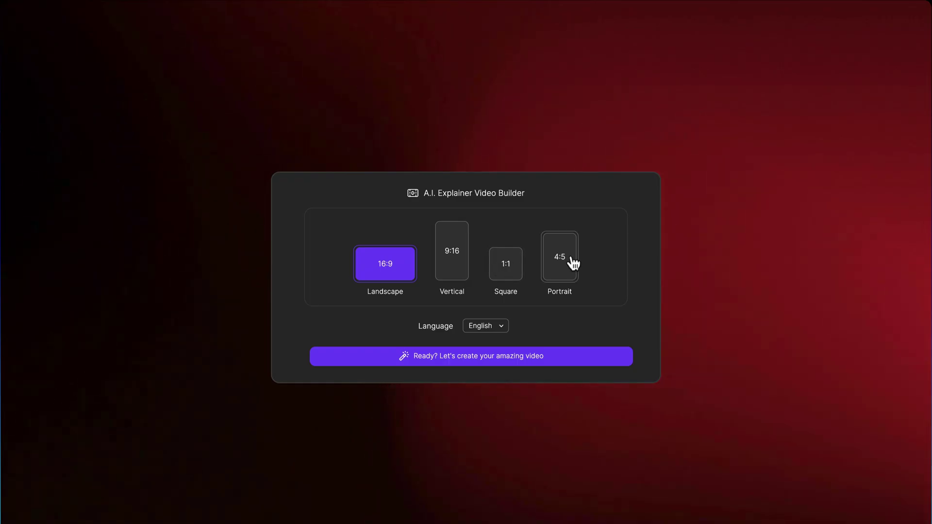
left_click(535, 362)
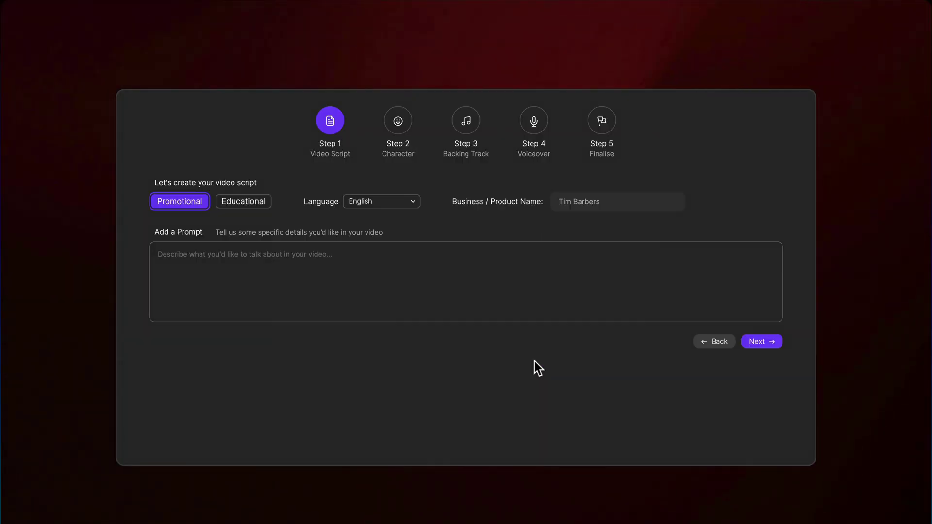
- Enter a Promotional script brief for Tom's Barbers, a modern-styles barber shop in central London
left_click(240, 208)
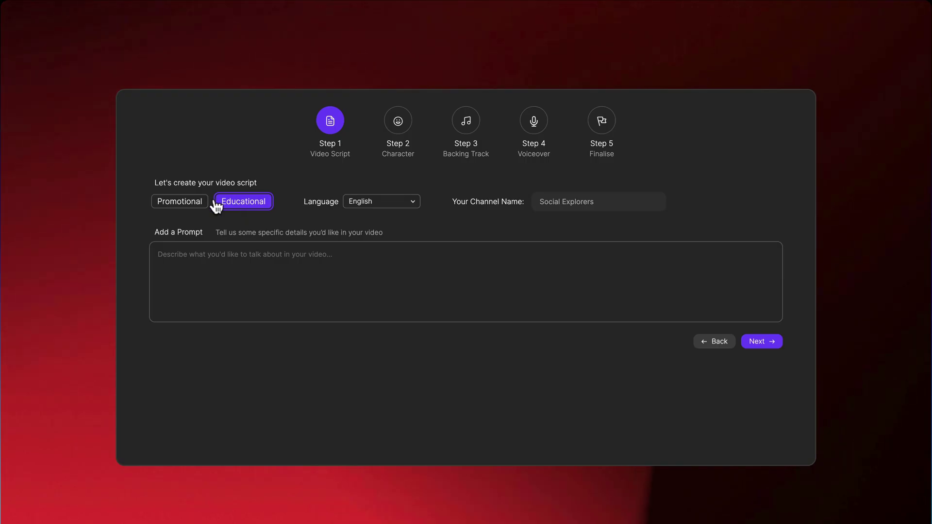
left_click(179, 207)
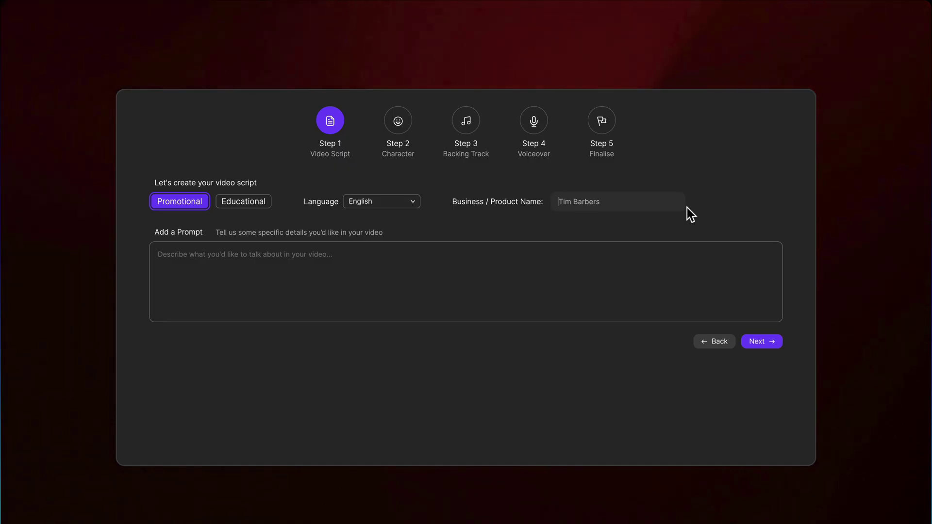
type("Tom'")
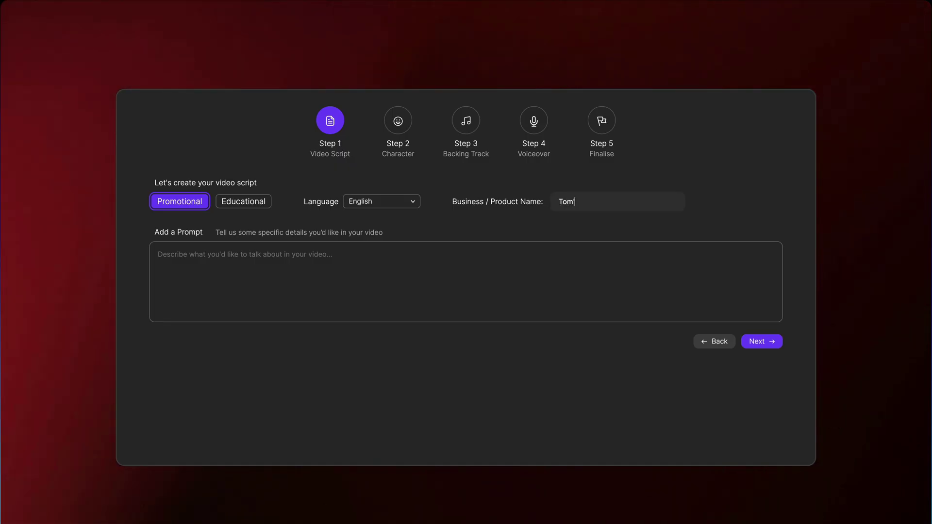
type("s Barbers")
left_click(602, 267)
type("Creat")
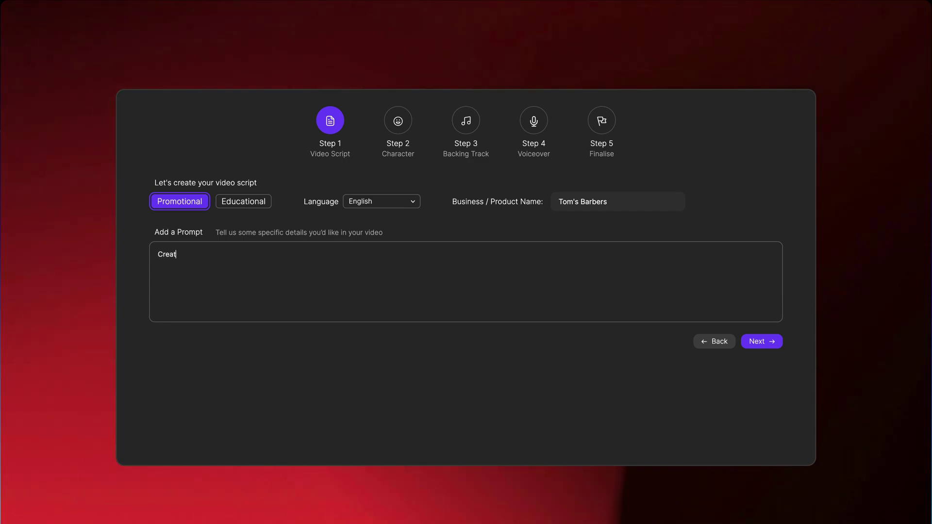
type("e a video about ")
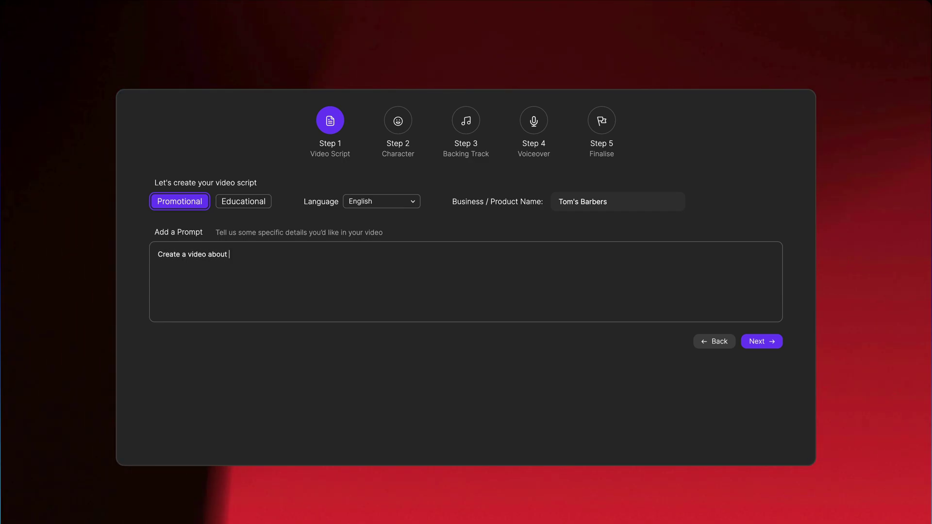
type("our lo")
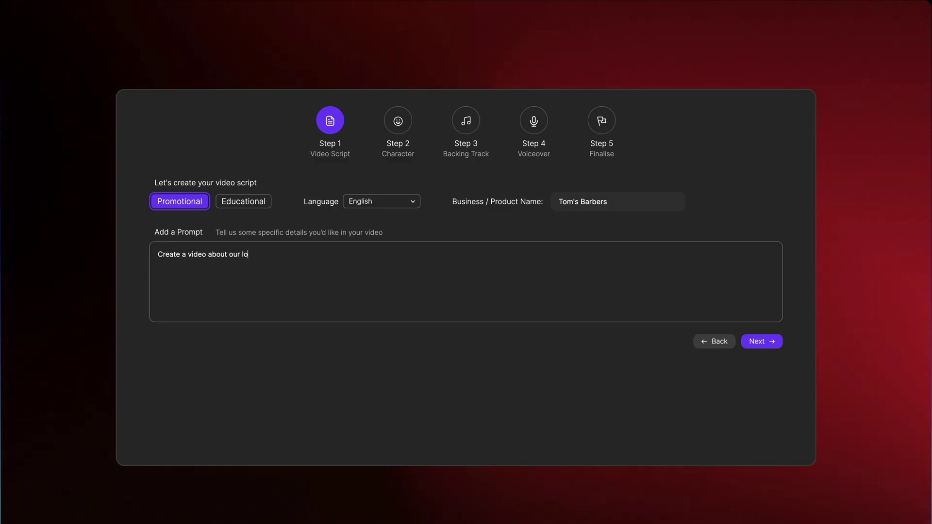
type("ndon based ")
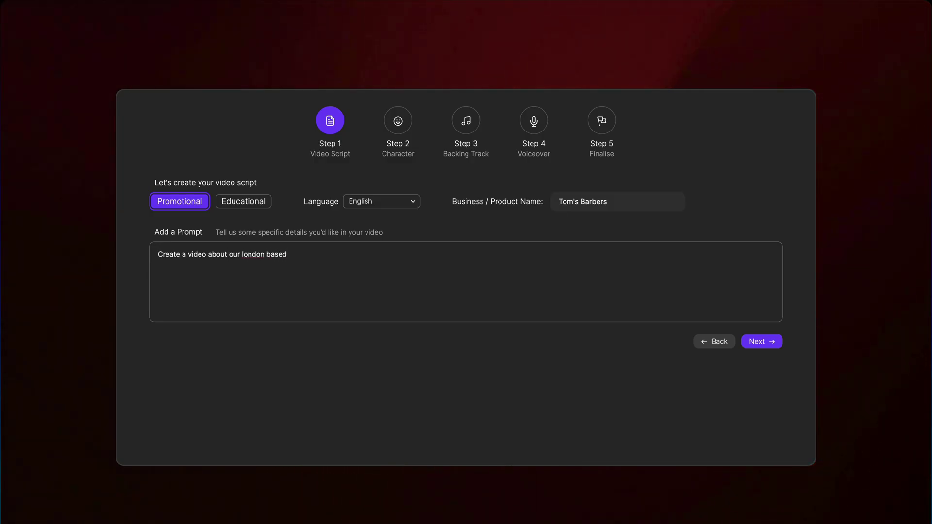
type("op")
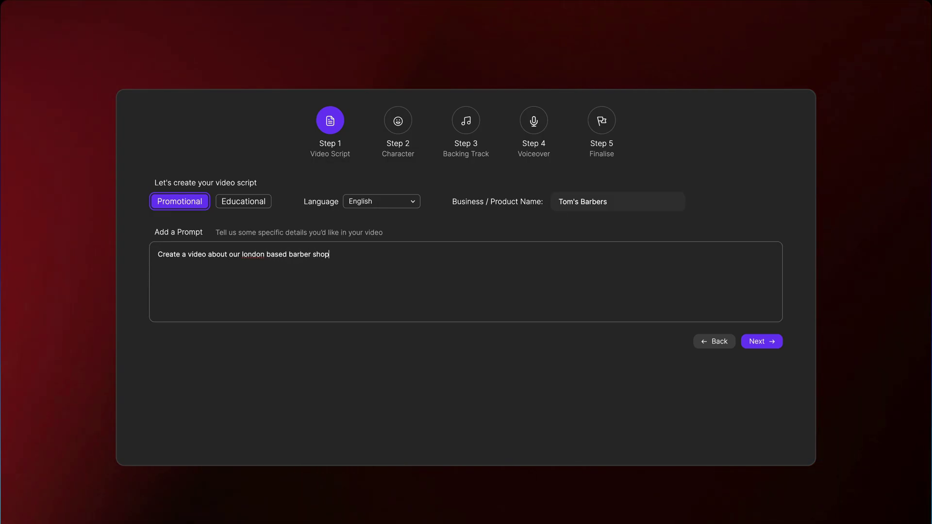
type(". We specialis")
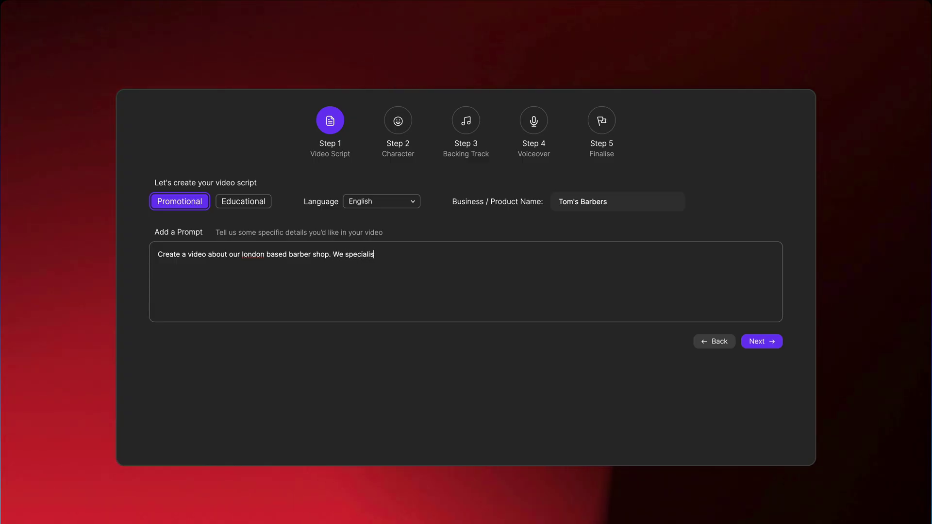
type("e in modern ")
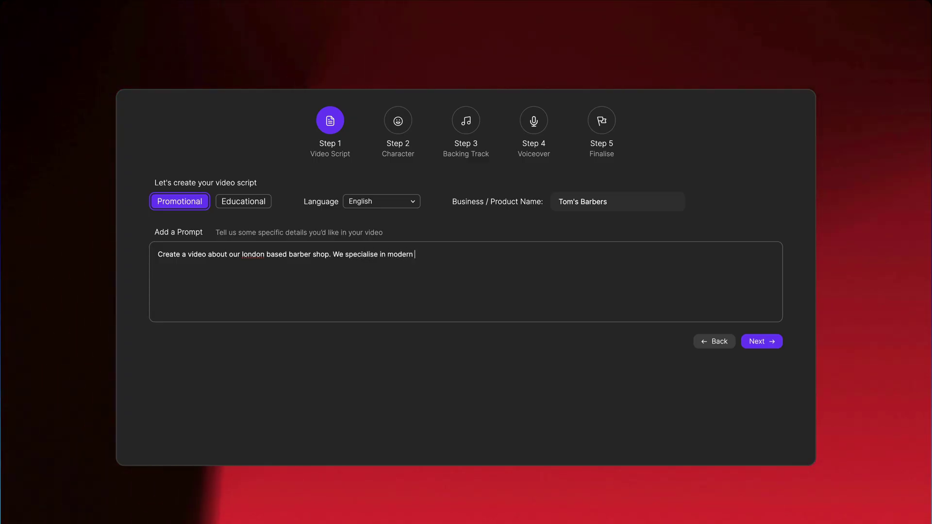
type("styles ")
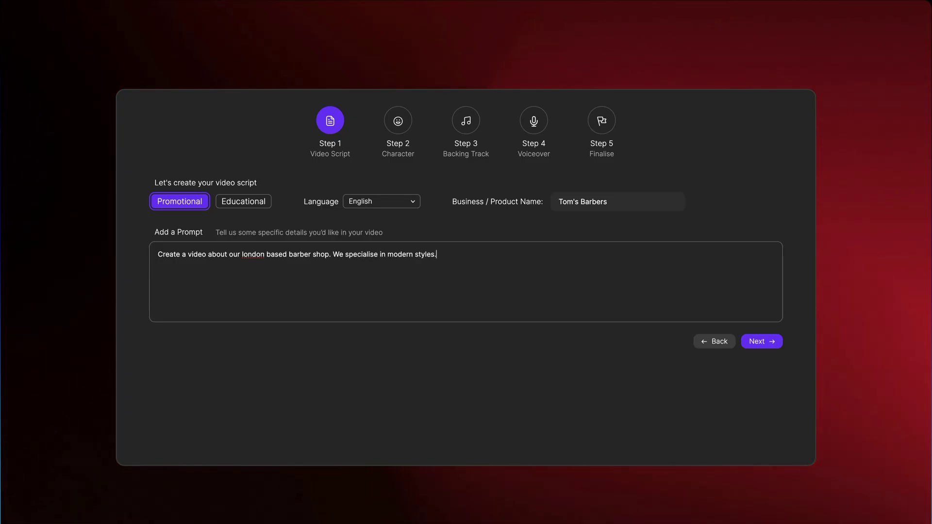
type(". In ")
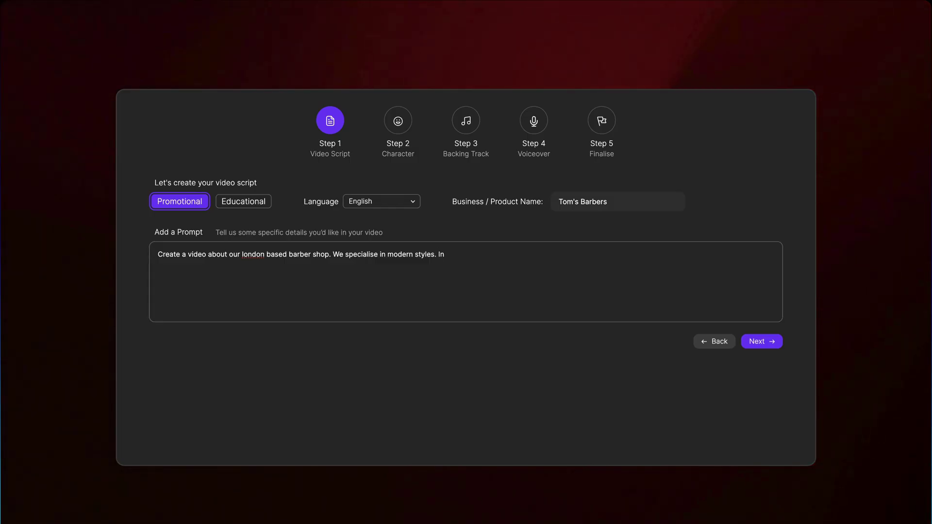
type("ondo")
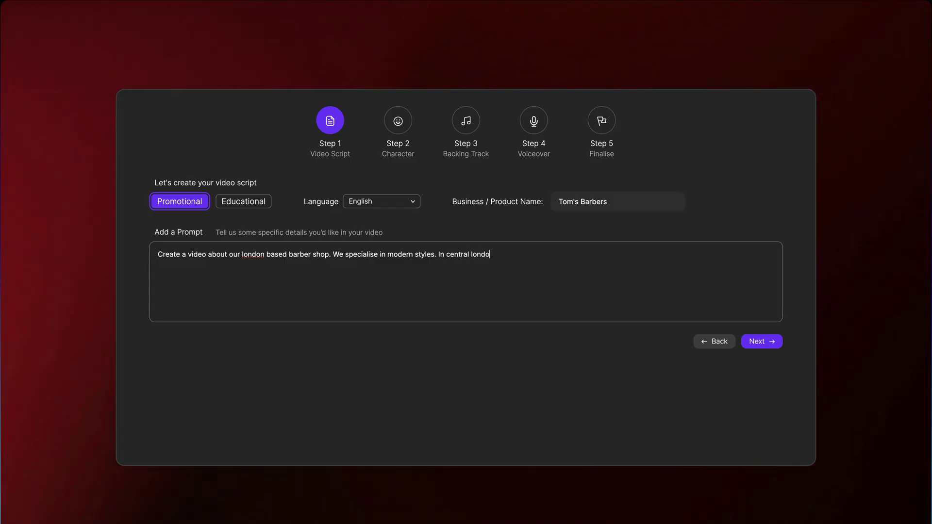
type("n.")
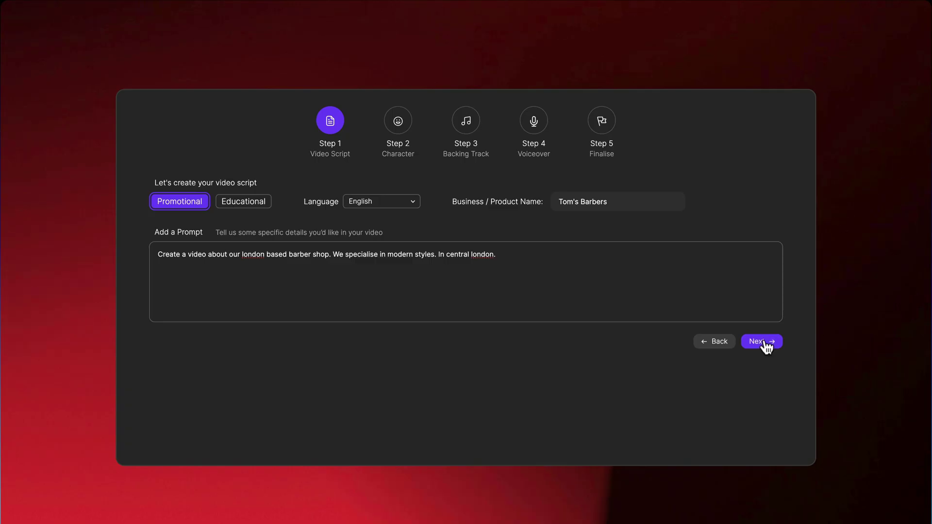
- Choose the green-jacket male character and the Future Bass backing track
left_click(762, 342)
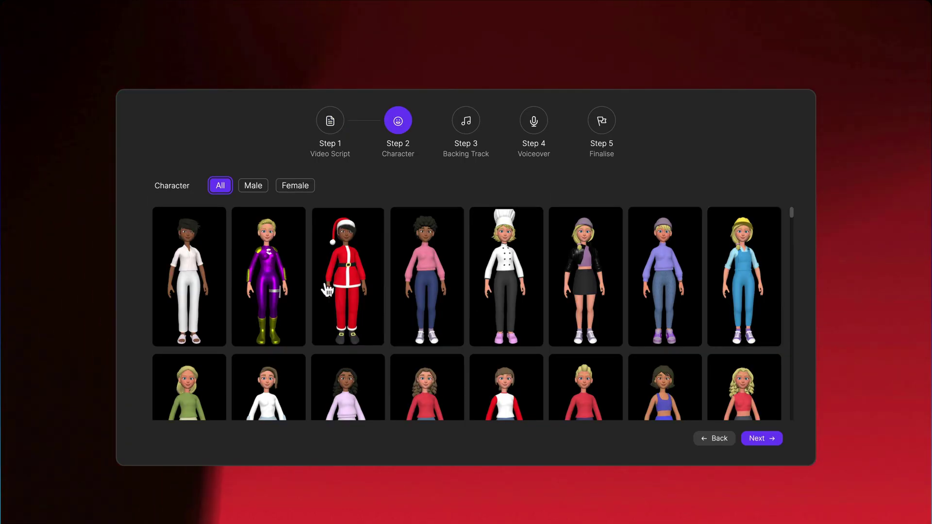
left_click(254, 186)
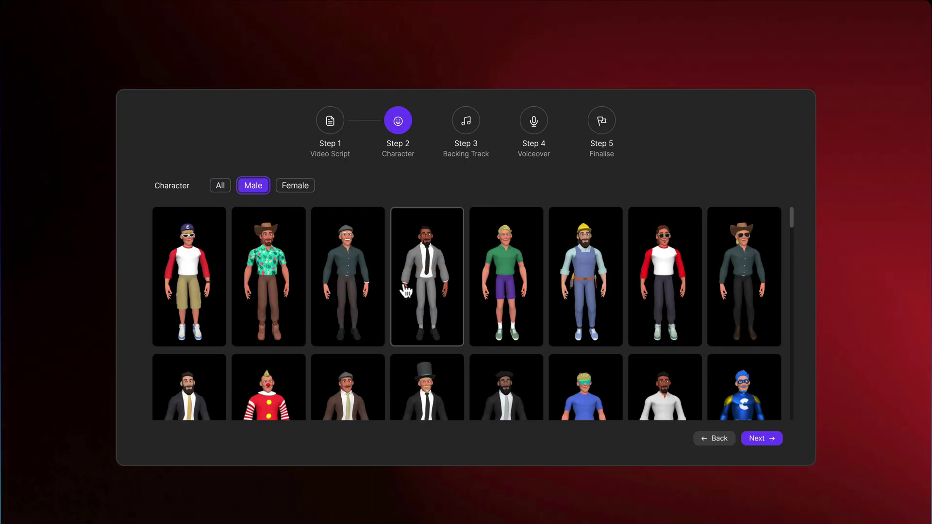
scroll(403, 289, "down", 3)
scroll(403, 290, "down", 1)
scroll(405, 290, "down", 2)
scroll(405, 290, "down", 1)
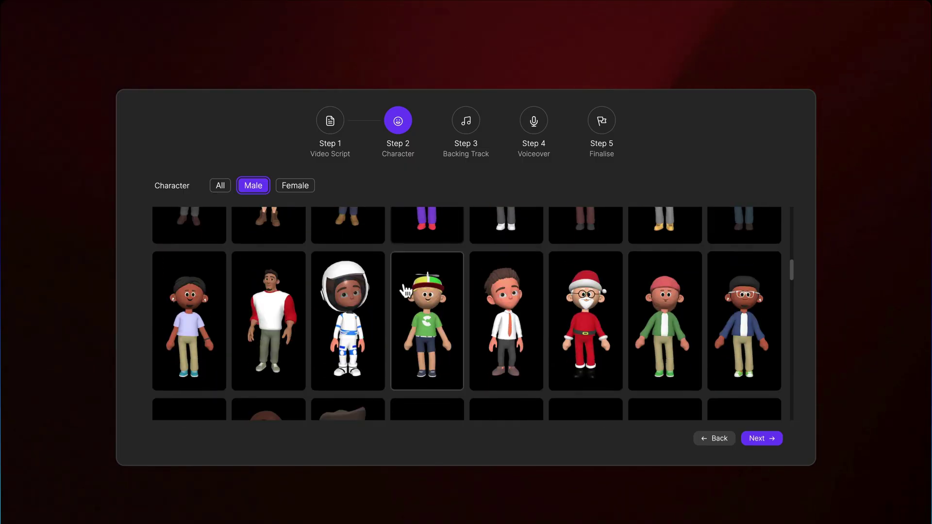
scroll(406, 290, "up", 2)
scroll(406, 290, "down", 2)
scroll(406, 290, "down", 1)
scroll(405, 290, "up", 1)
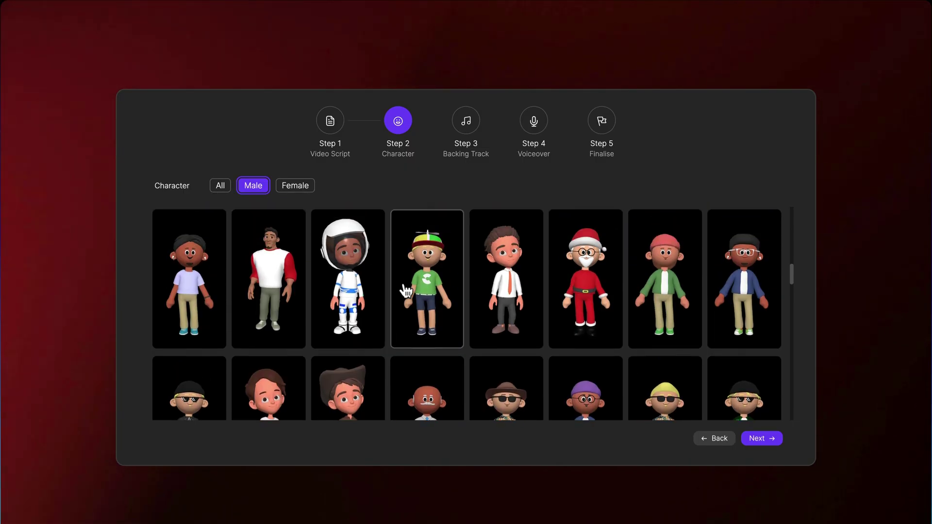
left_click(665, 306)
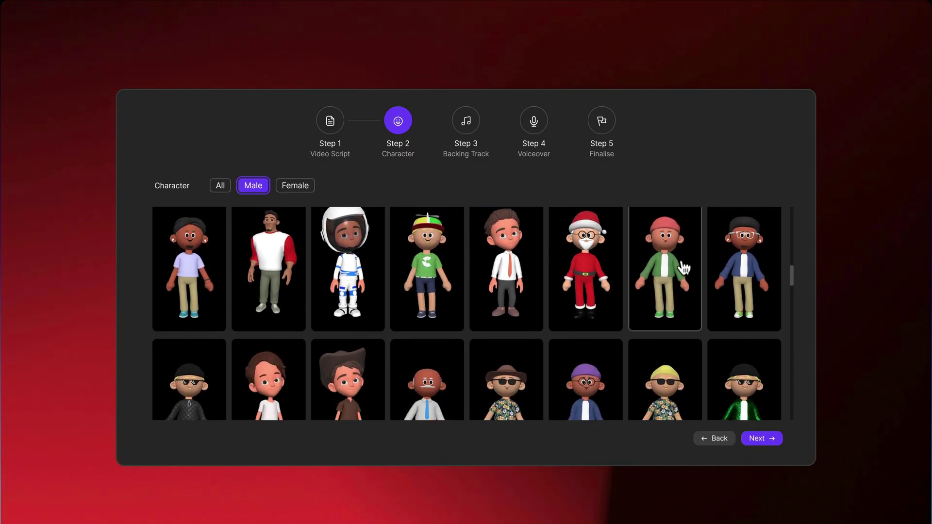
left_click(763, 439)
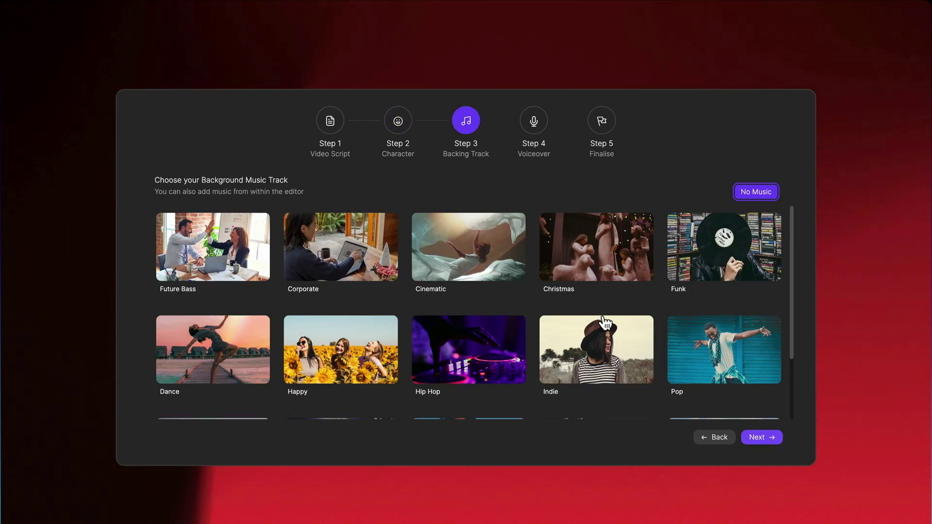
scroll(400, 282, "down", 2)
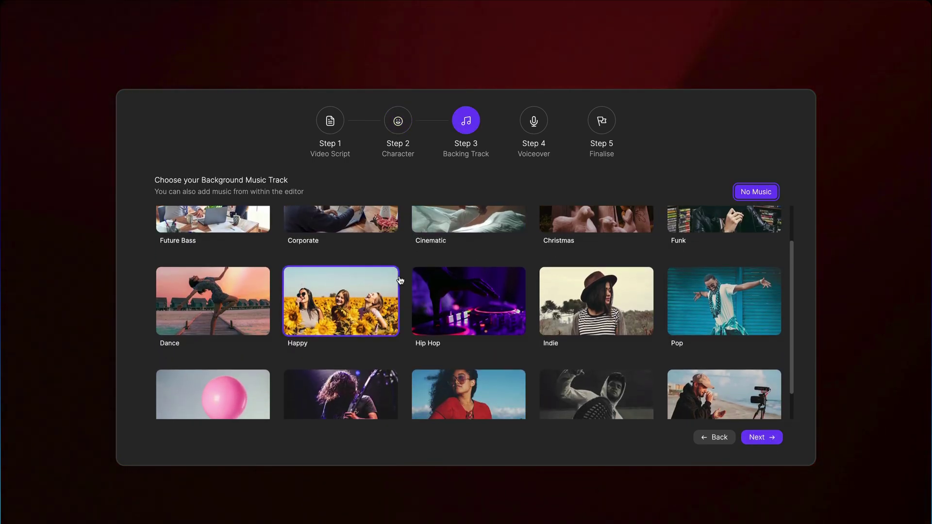
scroll(399, 281, "up", 2)
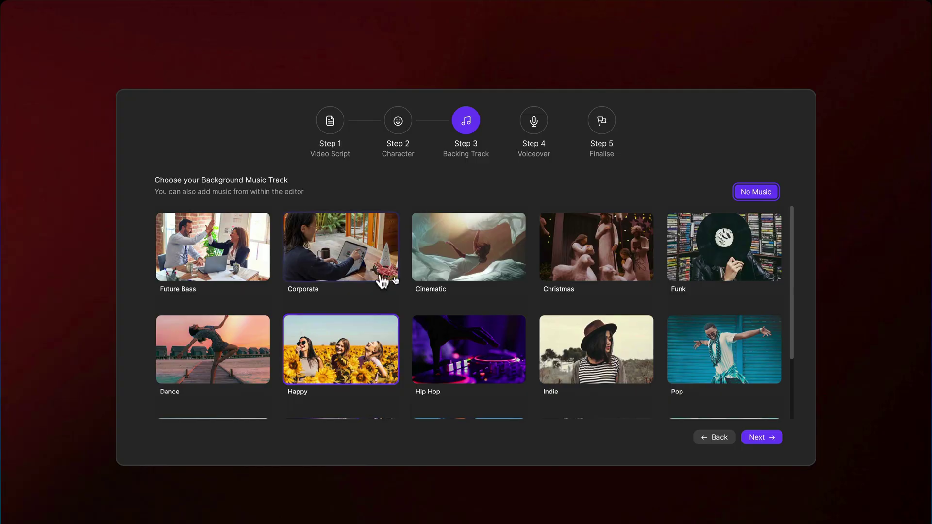
left_click(256, 250)
- Select Will as the narrator and advance to Finalise to generate the script
left_click(763, 435)
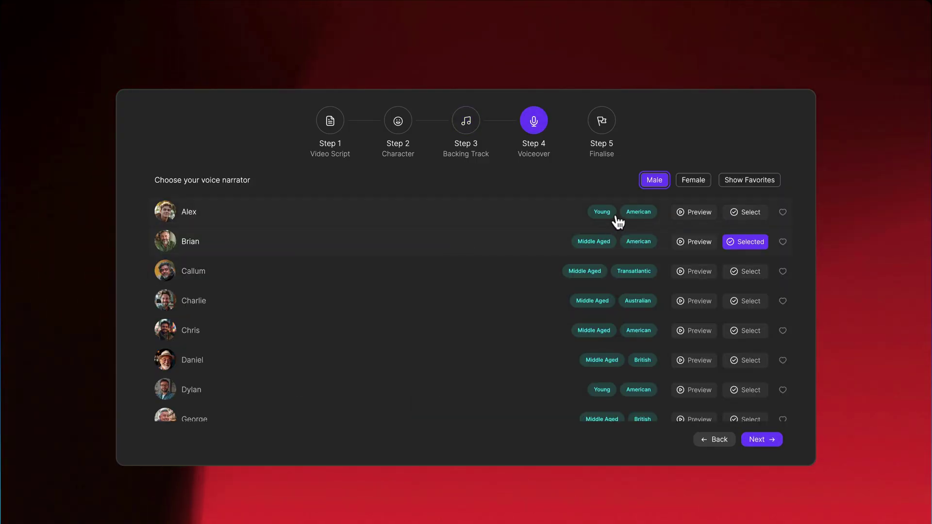
scroll(616, 219, "down", 2)
scroll(619, 219, "down", 3)
scroll(619, 218, "down", 7)
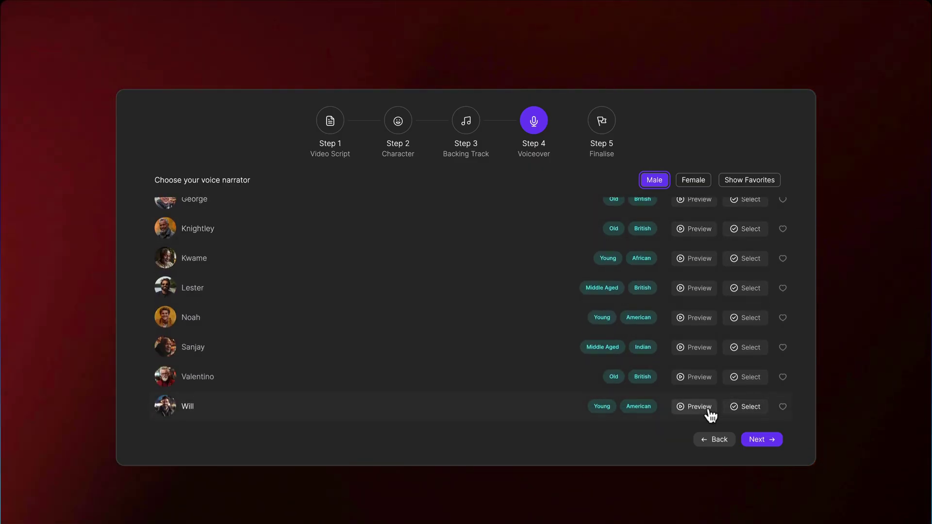
left_click(744, 408)
left_click(776, 441)
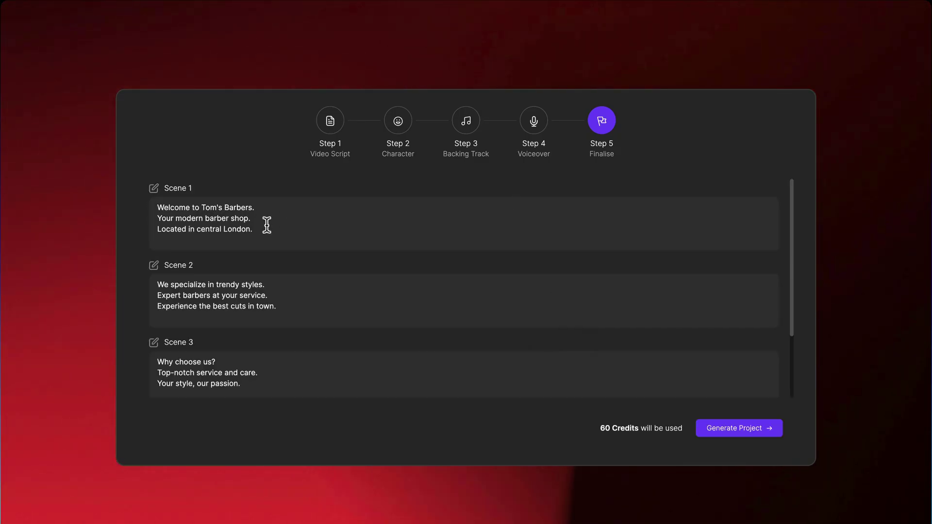
scroll(279, 229, "down", 2)
scroll(279, 229, "down", 1)
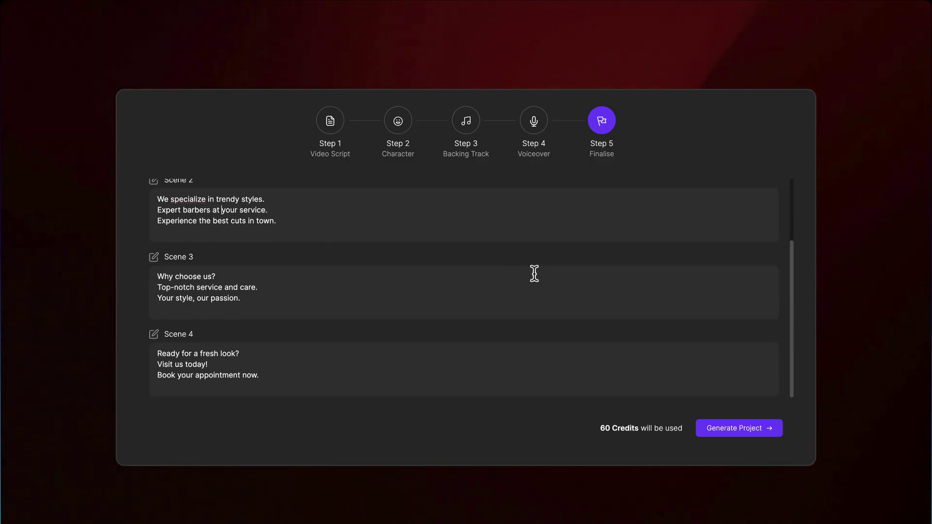
left_click(758, 436)
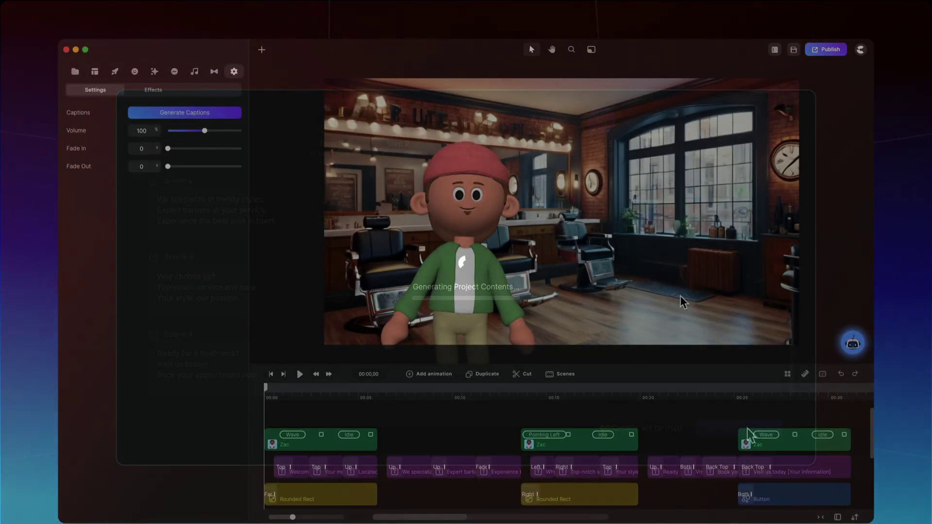
left_click(299, 375)
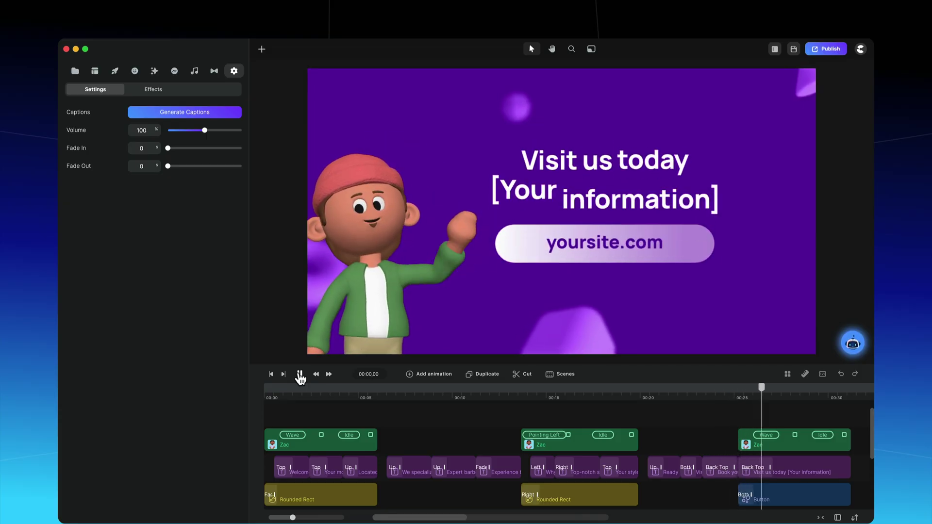
left_click(300, 376)
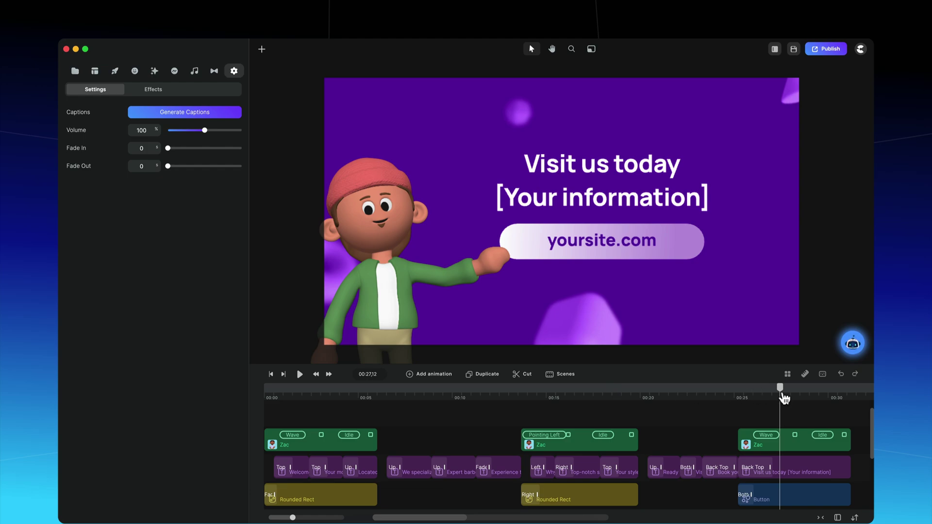
mouse_move(783, 398)
left_mouse_down()
mouse_move(688, 417)
mouse_move(767, 424)
left_mouse_up()
- Edit the end card to show Tombarbers.com and 'Visit us today Tom's Barbershop'
left_click(626, 251)
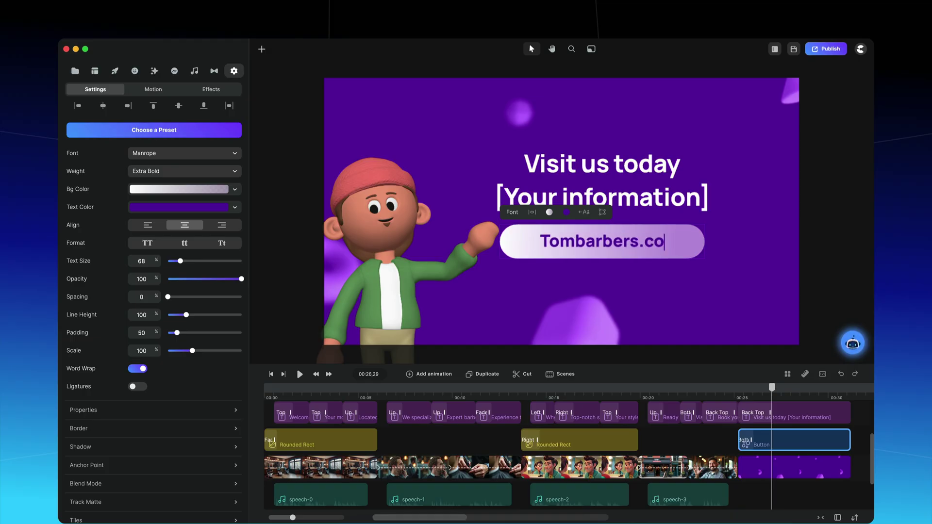
left_click(590, 204)
type("Tom's Barbershop")
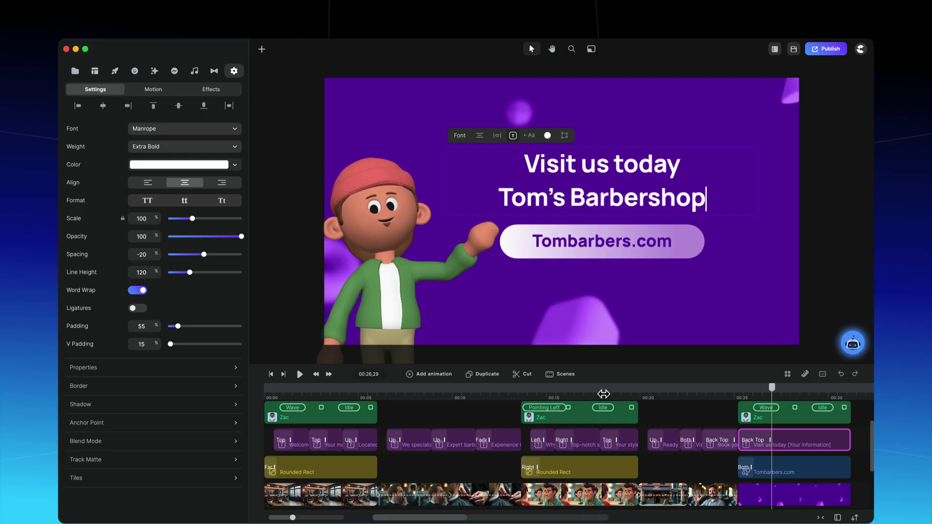
left_click(604, 394)
mouse_move(575, 397)
left_mouse_down()
mouse_move(266, 406)
mouse_move(605, 408)
left_mouse_up()
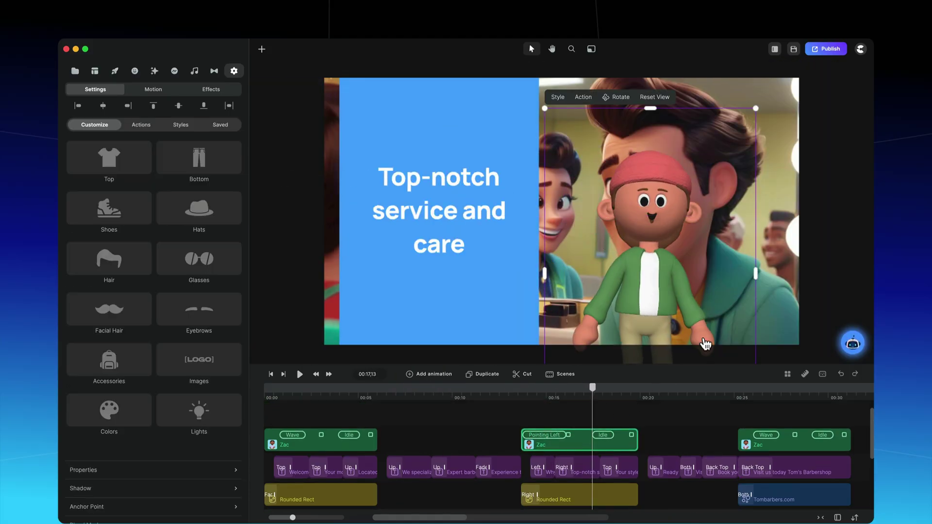
- Select the Top-notch service background clip at 00:17 and open the A.I. tool kit
left_click(788, 283)
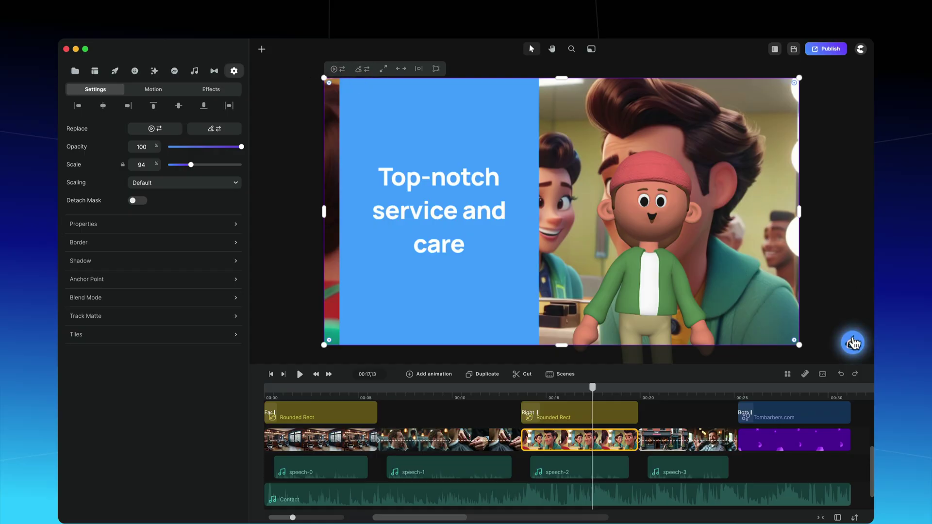
left_click(853, 344)
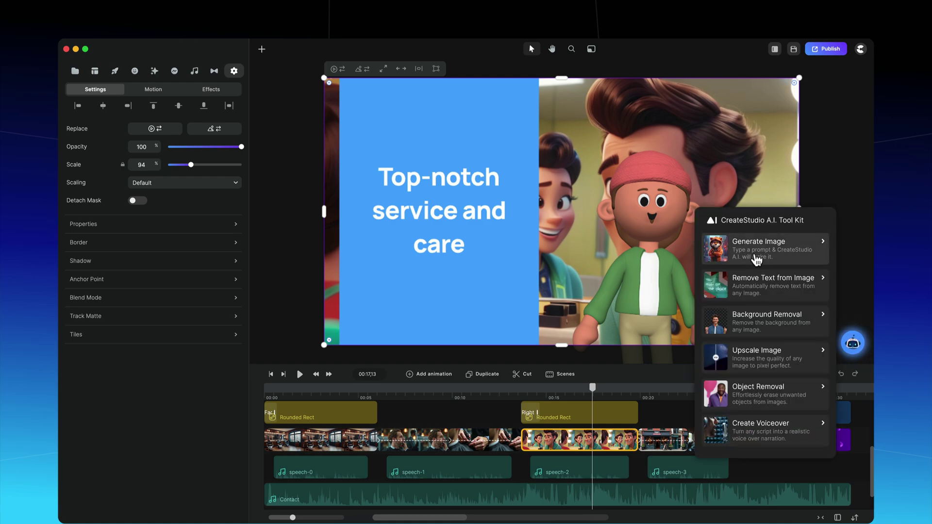
- Generate three 1024 × 576 Disney Pixar-style images of a barber shop outside at night
left_click(756, 259)
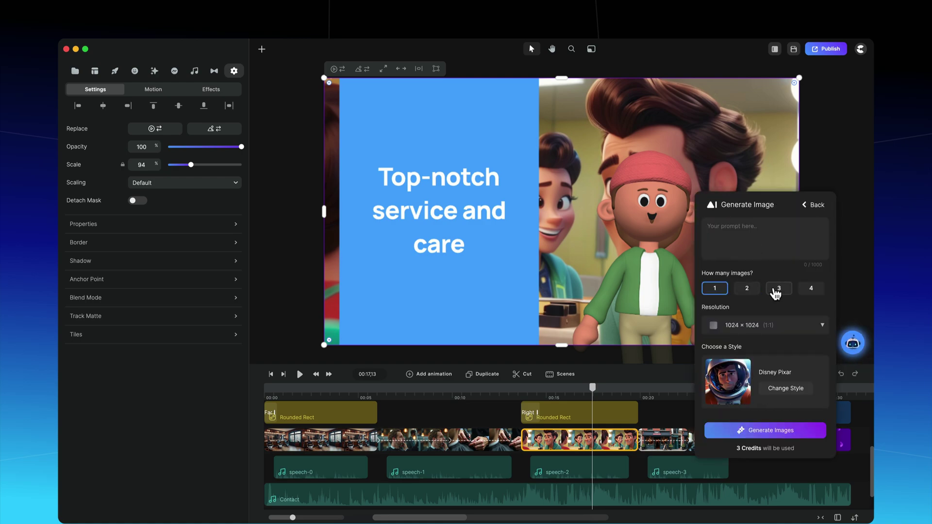
left_click(766, 365)
type("Barber shop outside at night")
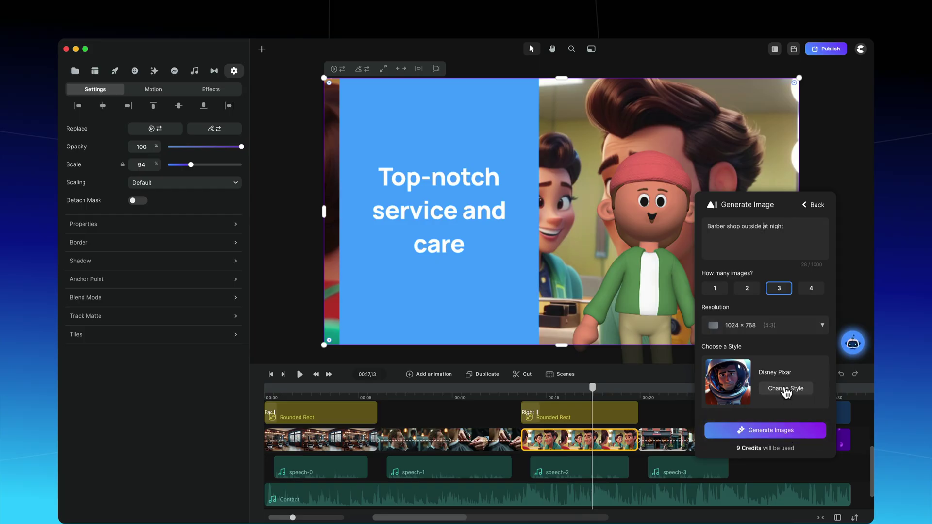
left_click(793, 394)
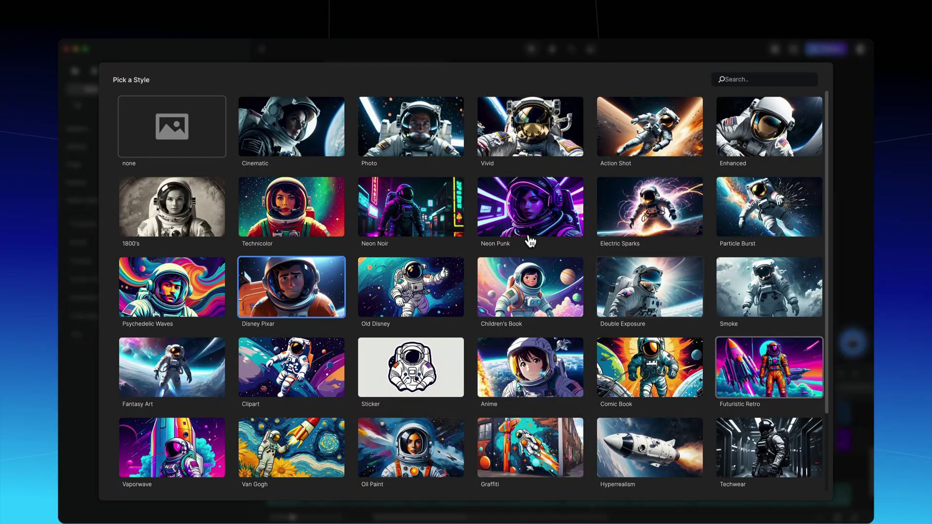
left_click(278, 307)
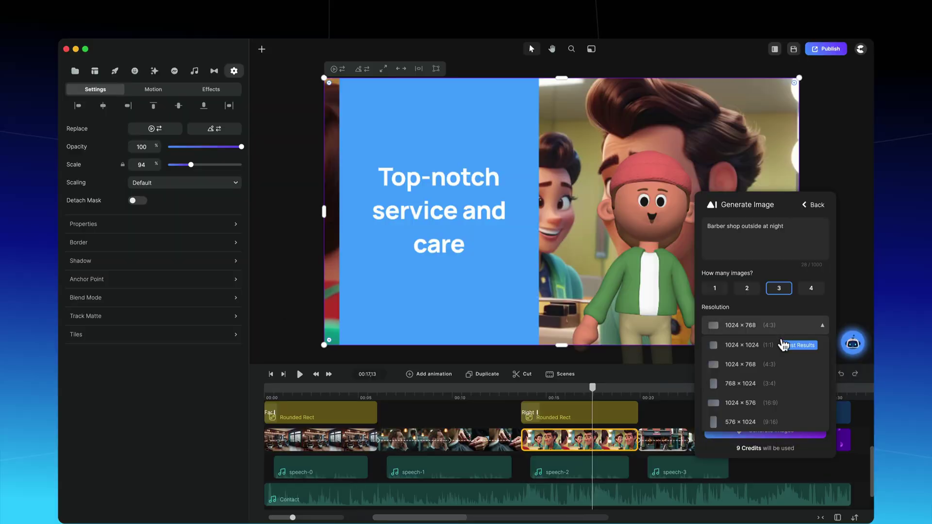
left_click(778, 404)
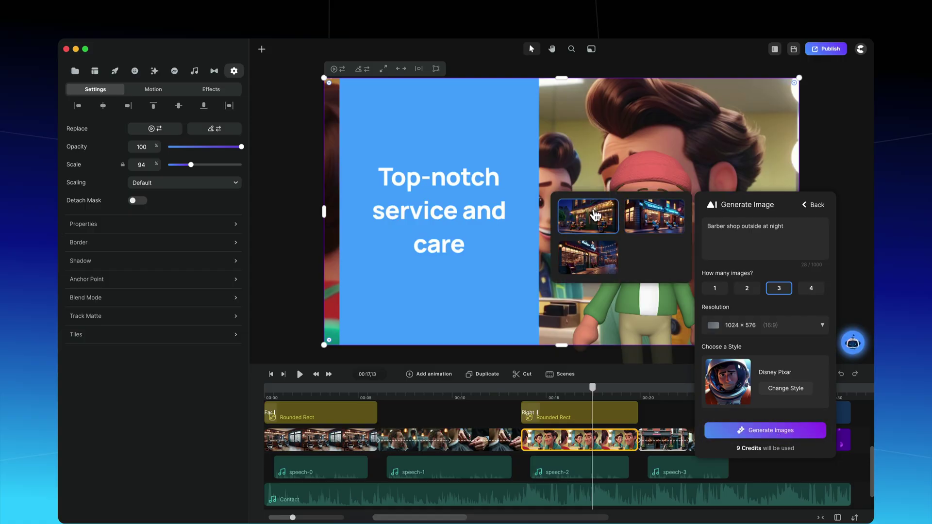
- Compare the three generated images, save the night barbershop one, and close the tool kit
left_click(594, 212)
left_click(470, 485)
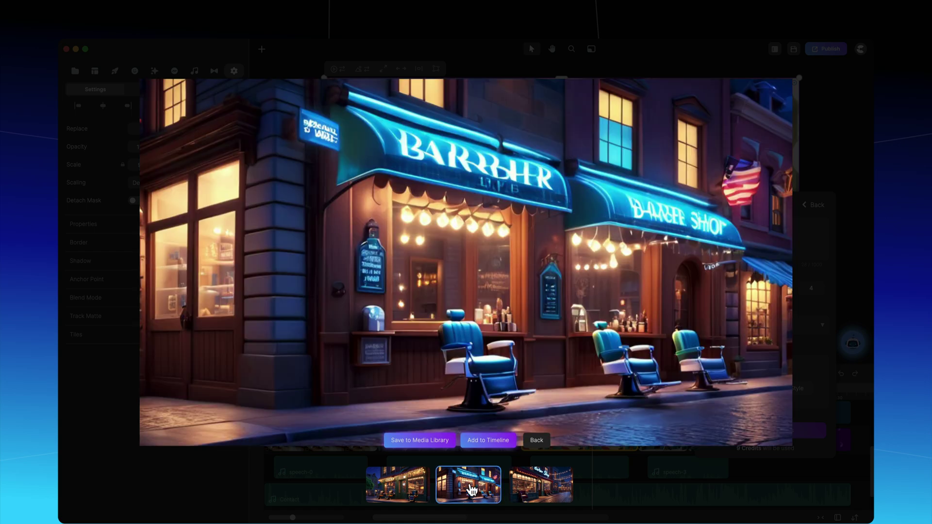
left_click(544, 482)
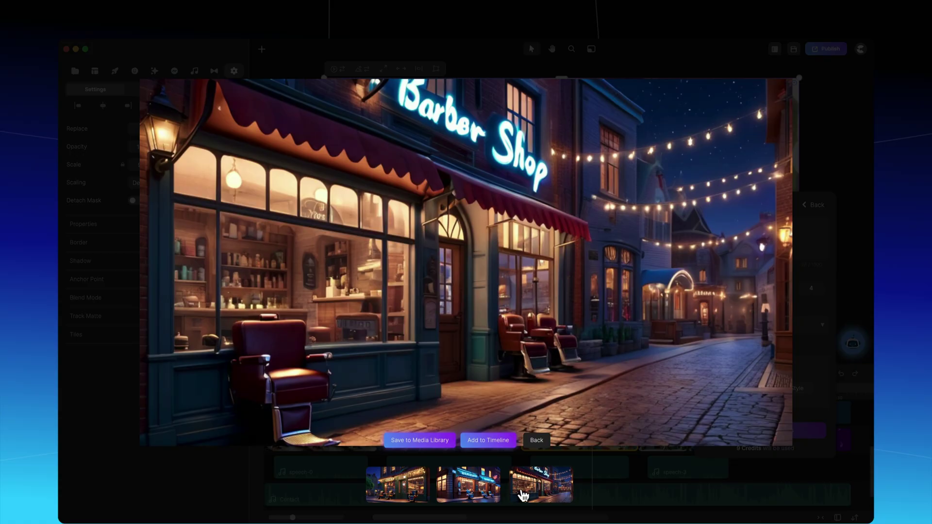
left_click(445, 443)
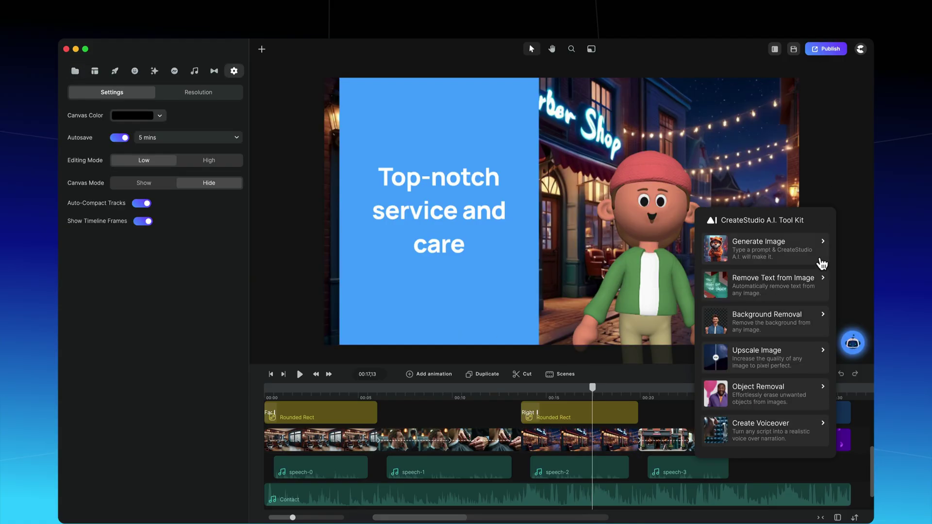
left_click(850, 340)
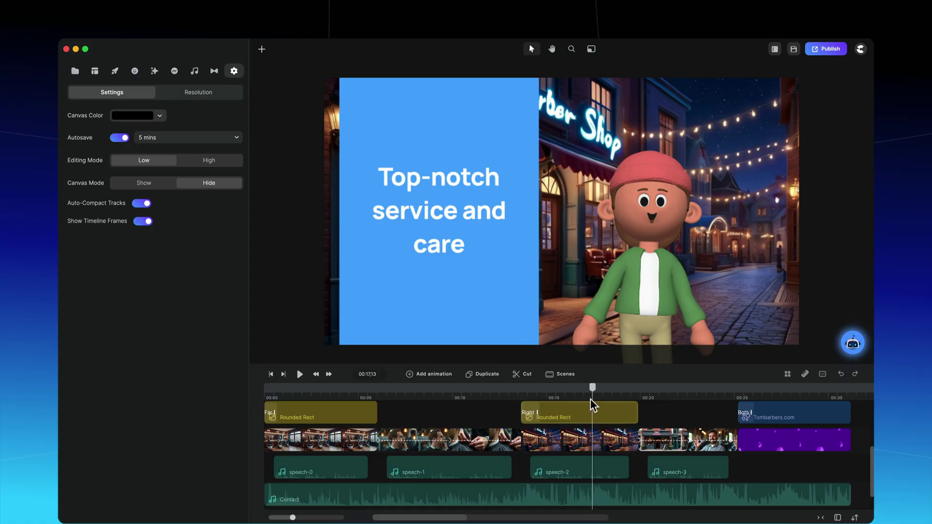
mouse_move(593, 396)
left_mouse_down()
mouse_move(270, 406)
mouse_move(412, 413)
left_mouse_up()
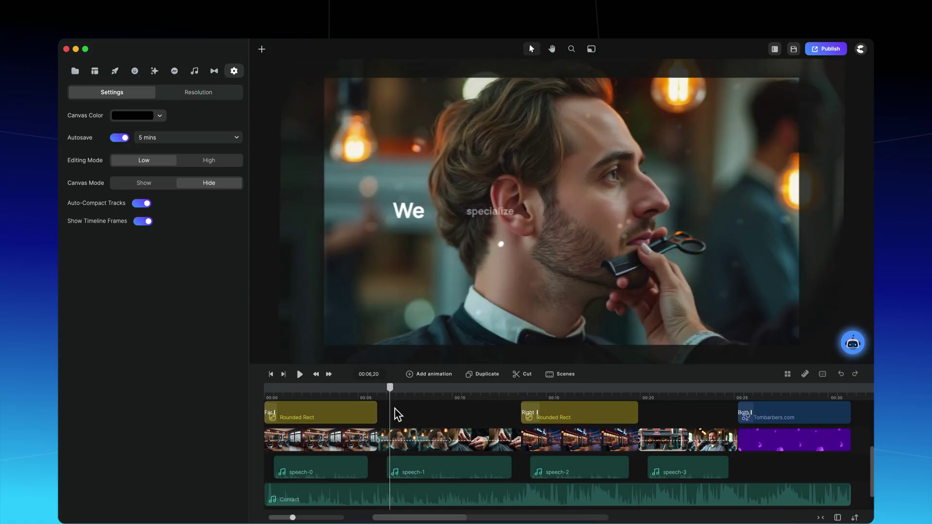
- Select the trendy styles scene's video and search stock media for barbershop
left_click(454, 321)
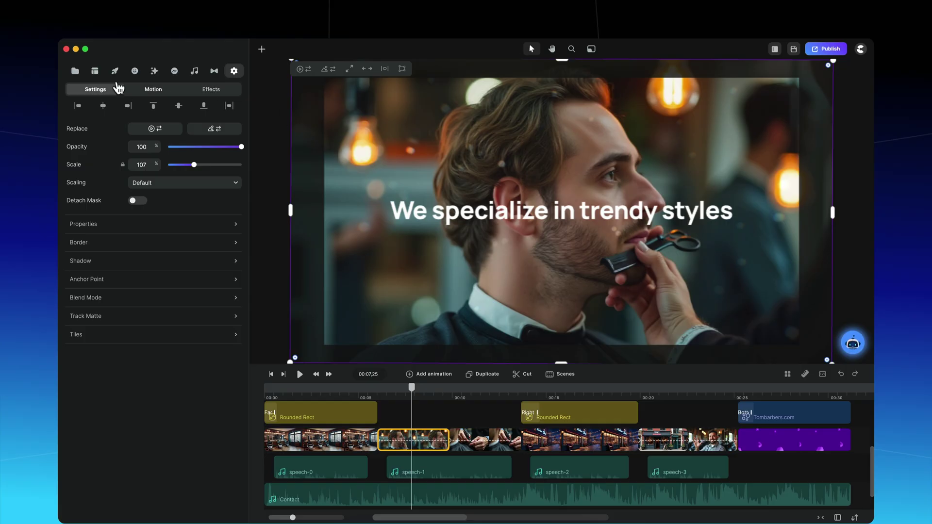
left_click(74, 71)
left_click(108, 112)
type("barbersho")
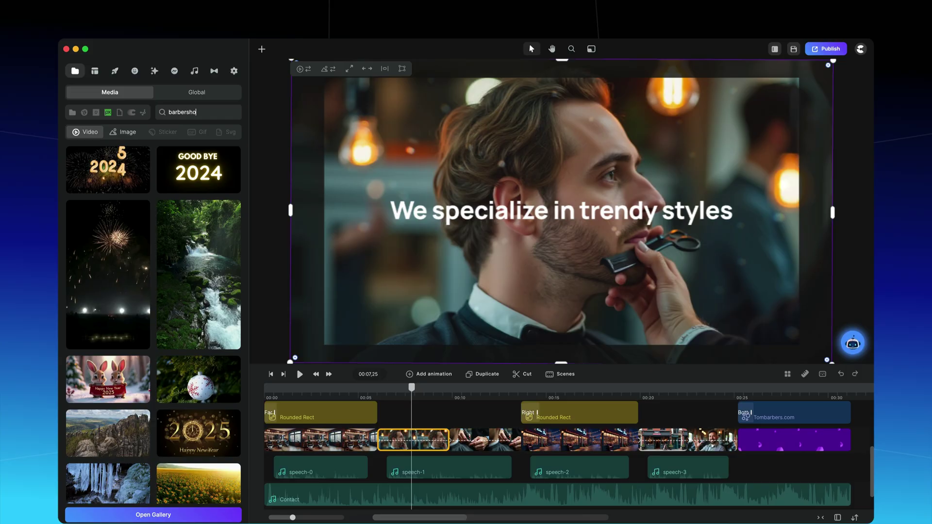
type("p")
key("Return")
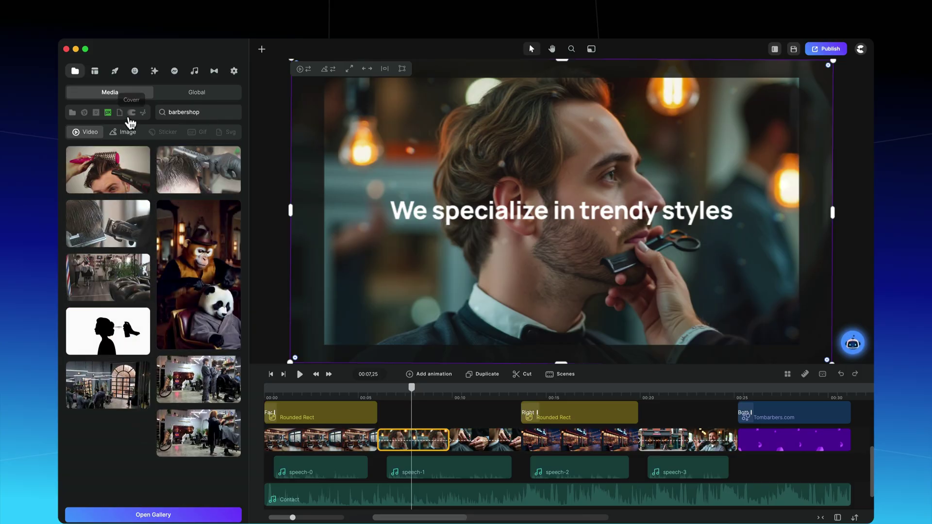
left_click(96, 113)
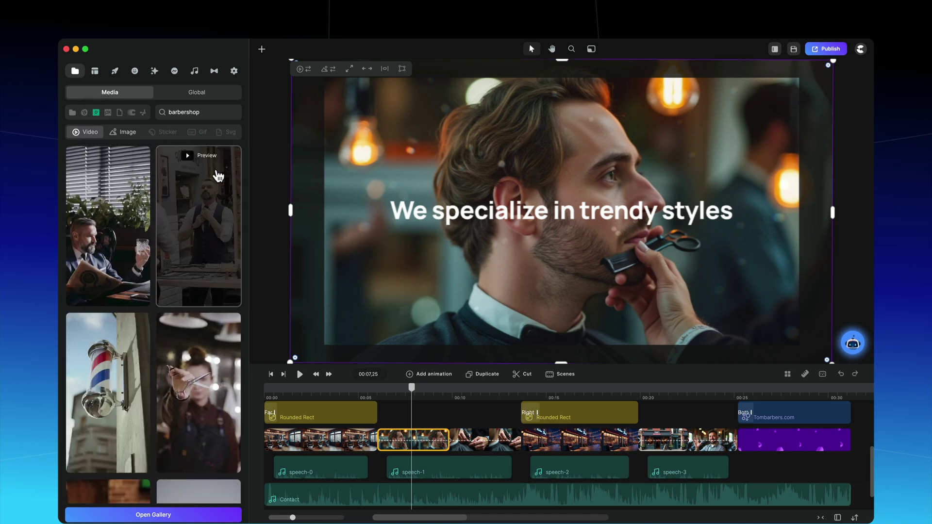
scroll(196, 247, "down", 3)
scroll(197, 246, "down", 3)
scroll(196, 246, "down", 3)
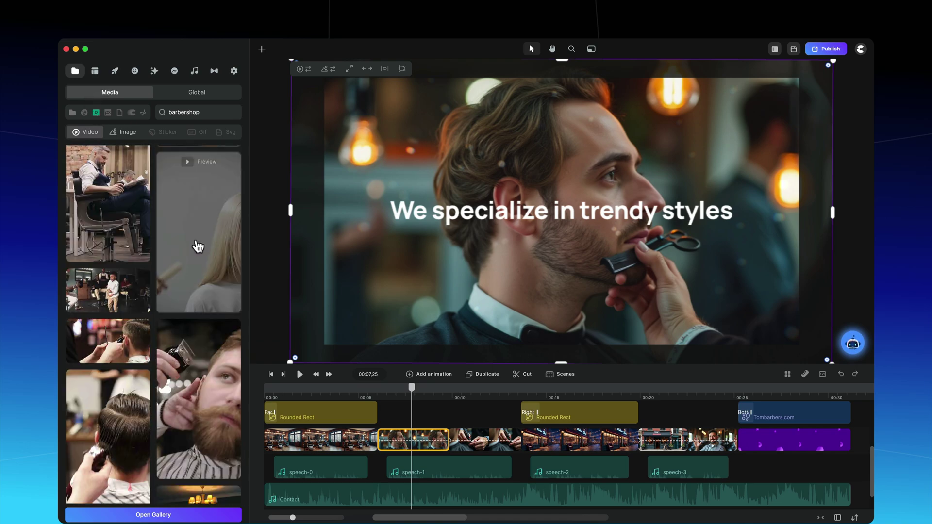
scroll(197, 246, "down", 3)
scroll(197, 246, "up", 3)
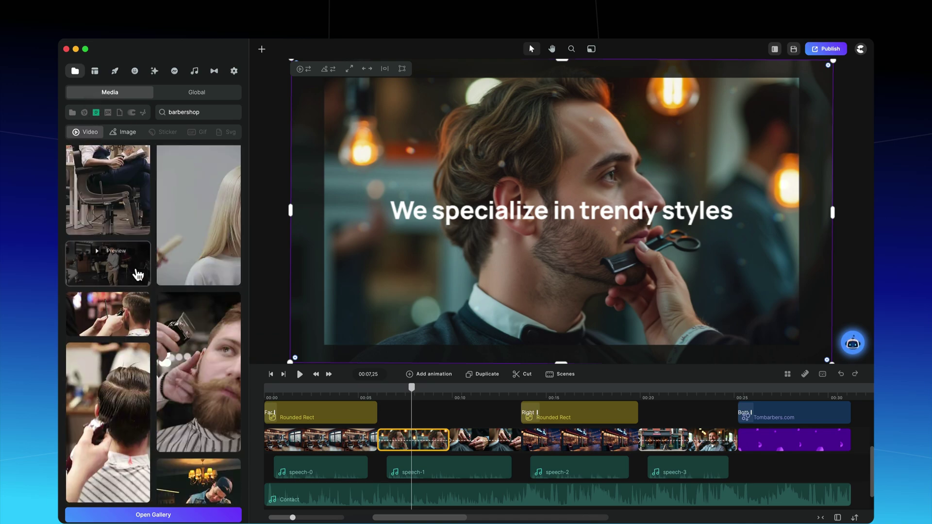
- Download the barber haircut clip and use it to replace the scene's background
left_click(139, 324)
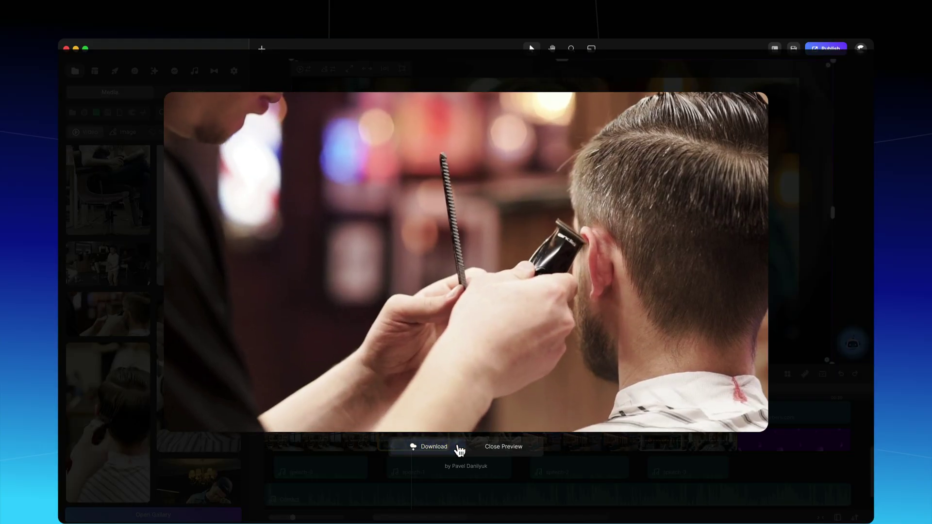
left_click(452, 447)
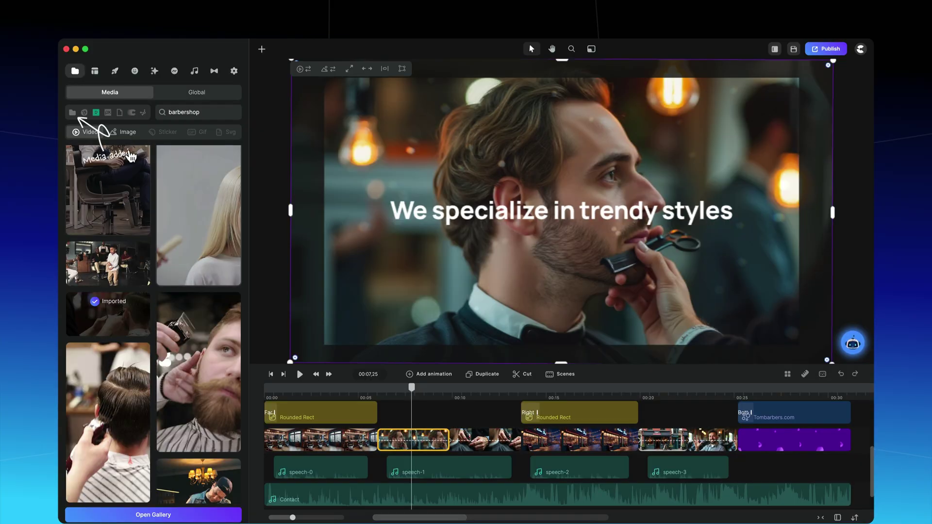
left_click(72, 113)
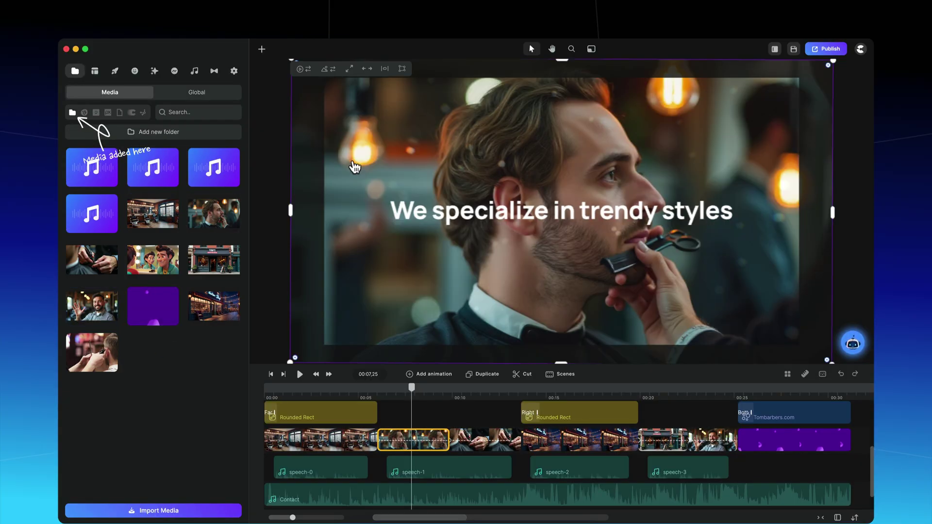
left_click(305, 78)
left_click(153, 168)
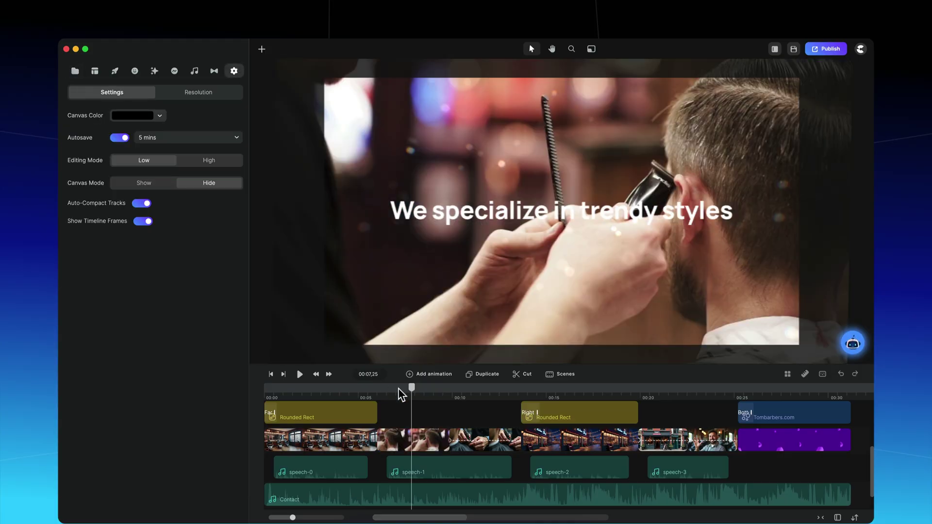
left_click_drag(412, 388, 366, 397)
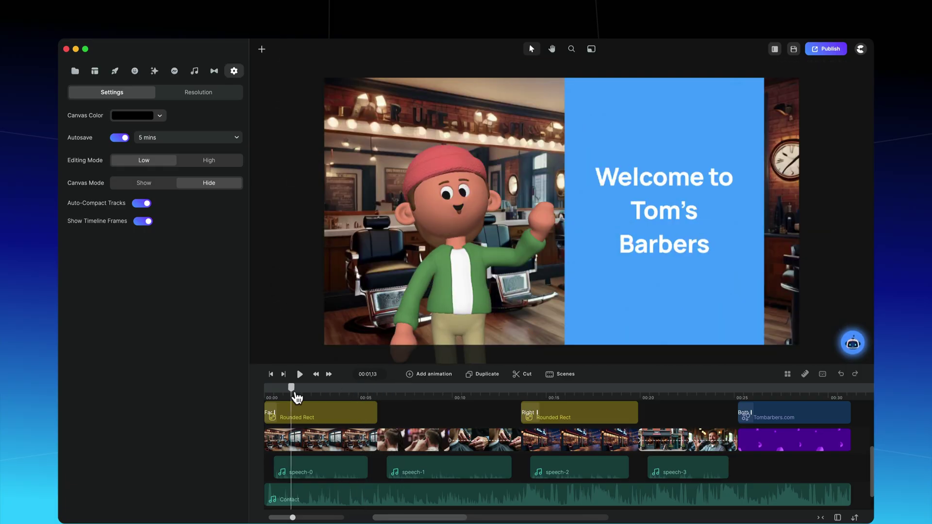
left_click_drag(365, 396, 297, 397)
key("space")
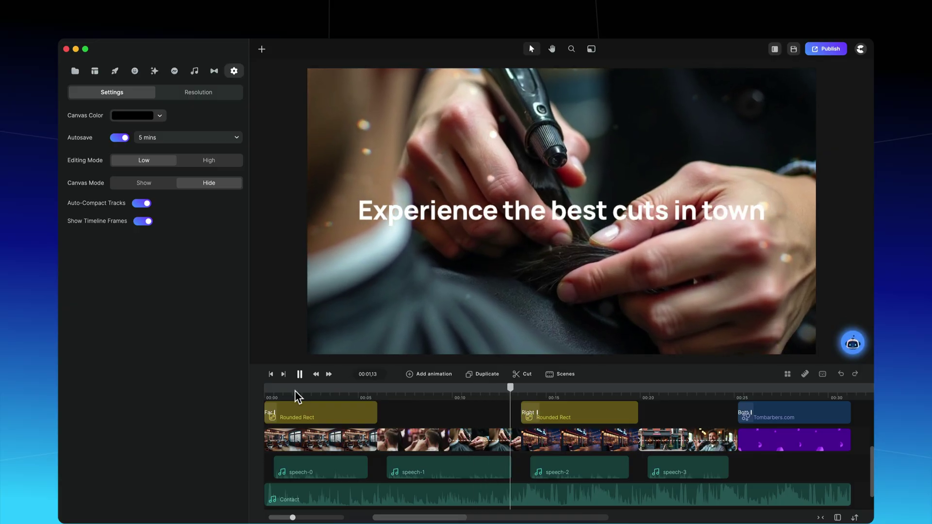
key("space")
mouse_move(512, 395)
left_mouse_down()
mouse_move(600, 390)
mouse_move(609, 405)
left_mouse_up()
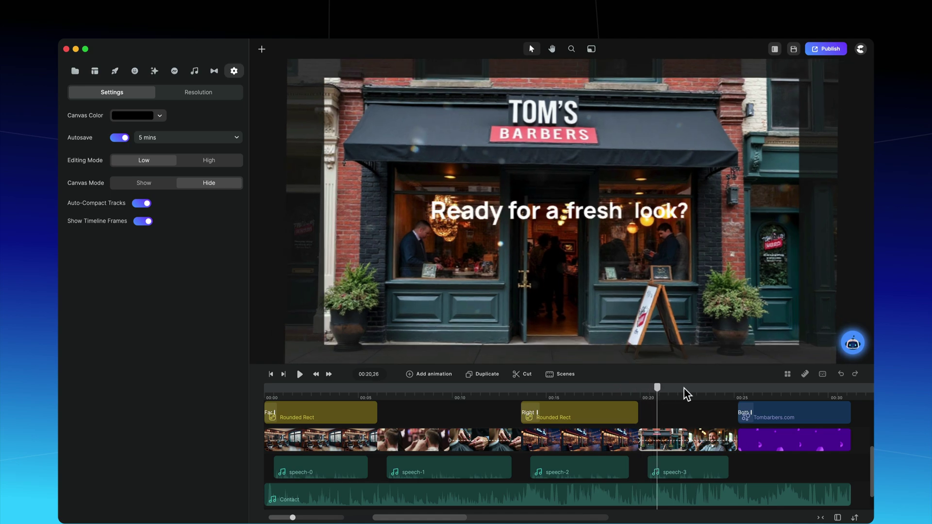
left_click(524, 313)
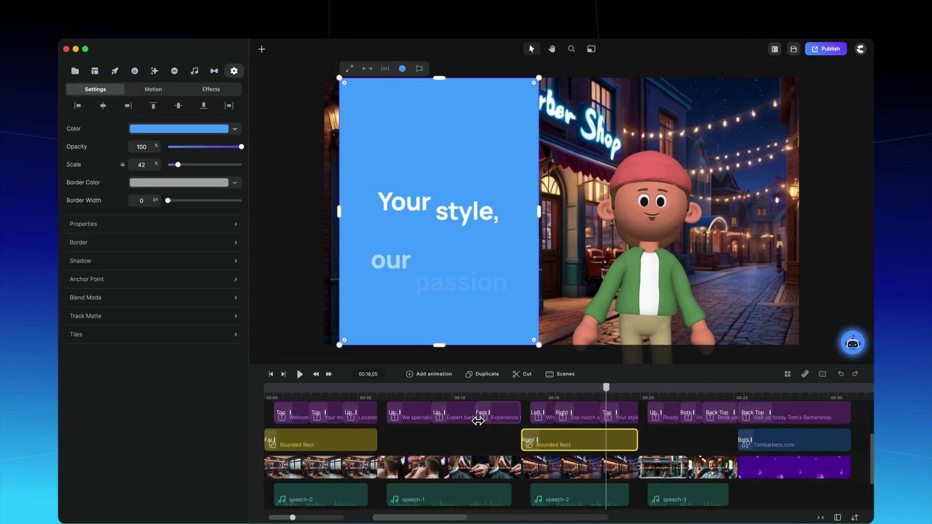
scroll(677, 444, "down", 3)
left_click(658, 471)
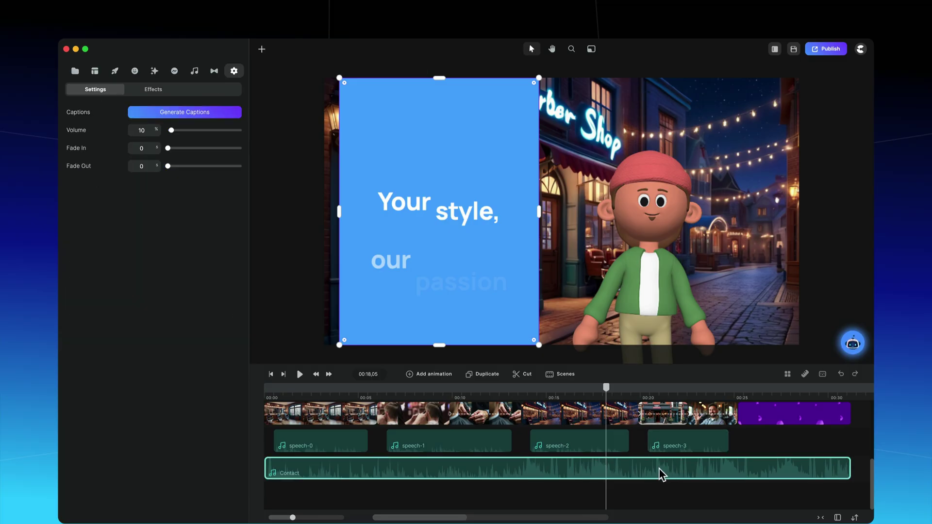
scroll(686, 453, "up", 3)
left_click(795, 396)
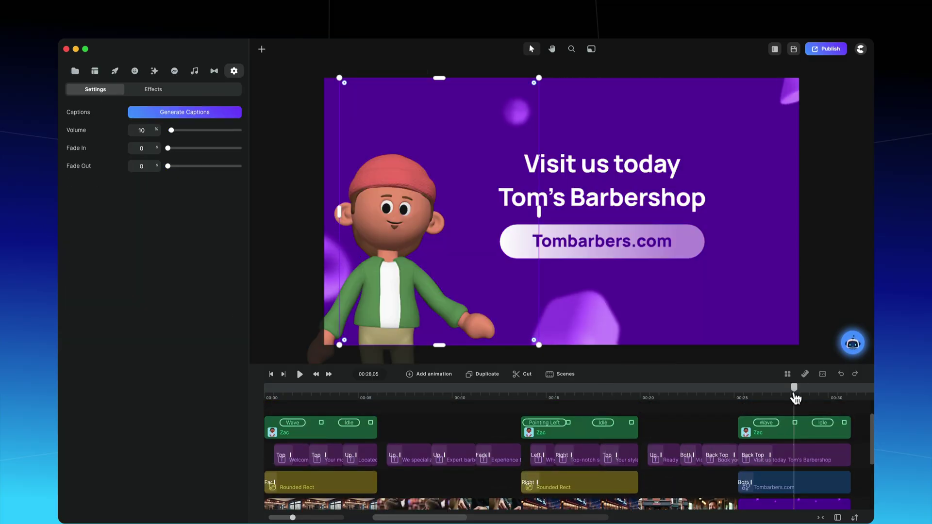
- Open the Publish menu with standard-quality 1920×1080 MP4 export settings
left_click(830, 50)
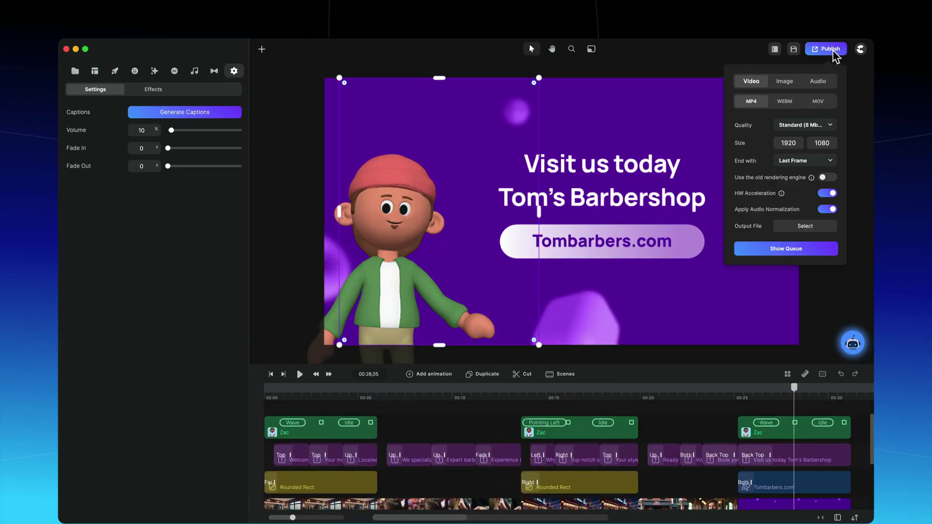